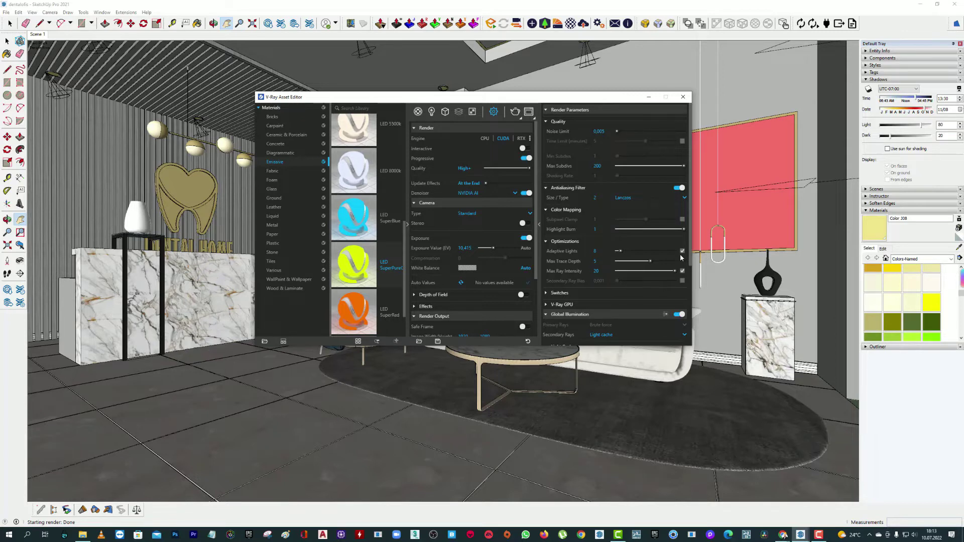
# Move the V-Ray Asset Editor to the upper right and open the Window menu.
pyautogui.moveTo(485, 98)
pyautogui.mouseDown()
pyautogui.moveTo(793, 86)
pyautogui.moveTo(597, 95)
pyautogui.mouseUp()
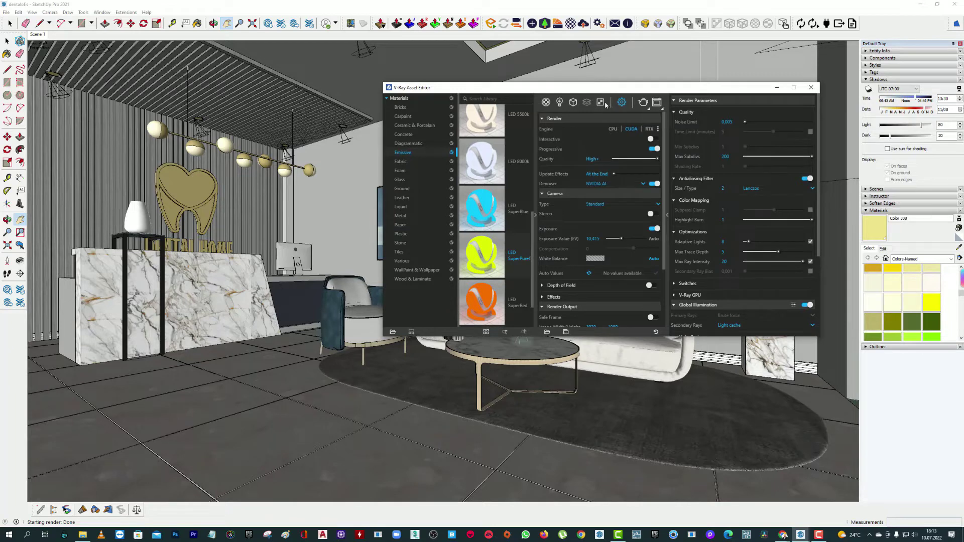
pyautogui.click(102, 13)
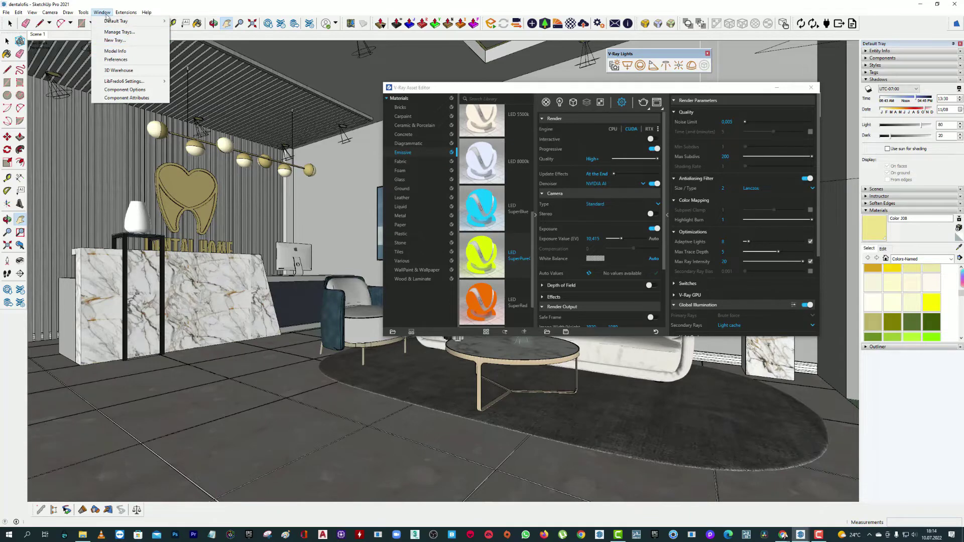
# Check the model's file size (183142.16 KB) on the Model Info File page.
pyautogui.click(112, 51)
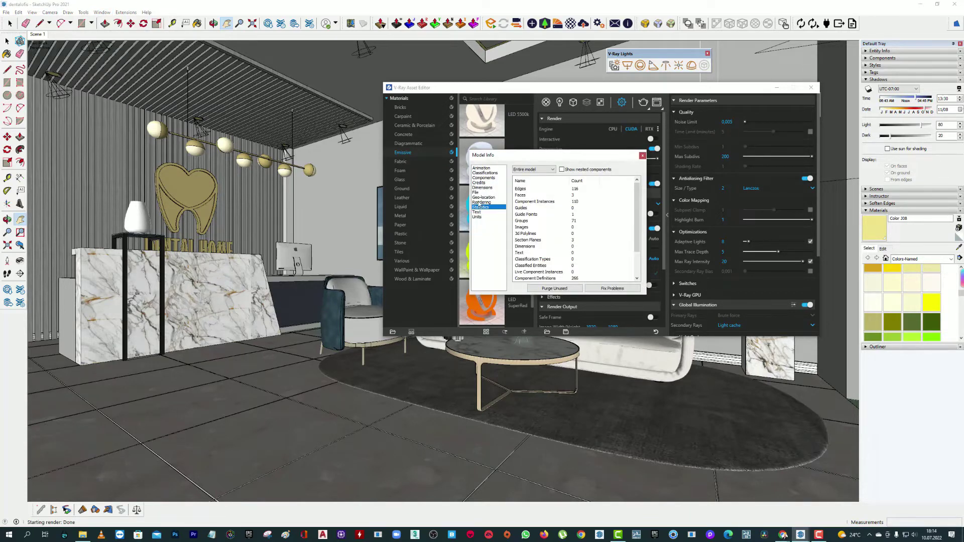
pyautogui.click(477, 192)
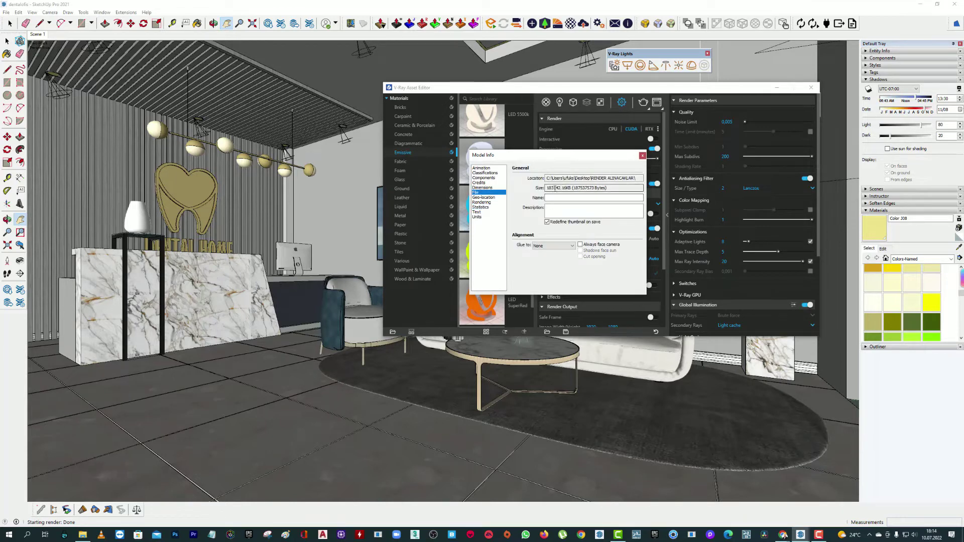
pyautogui.doubleClick(550, 188)
pyautogui.moveTo(568, 157); pyautogui.dragTo(592, 178)
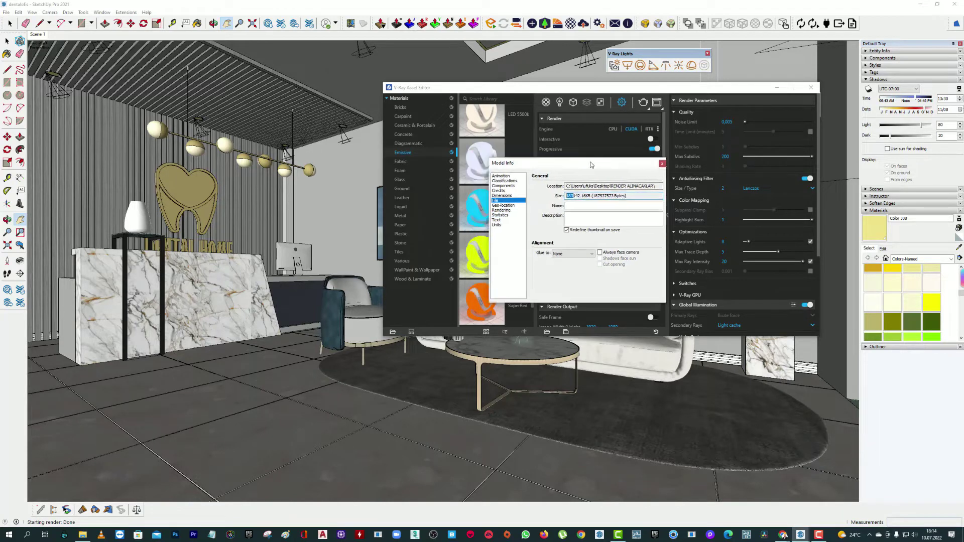
pyautogui.doubleClick(581, 210)
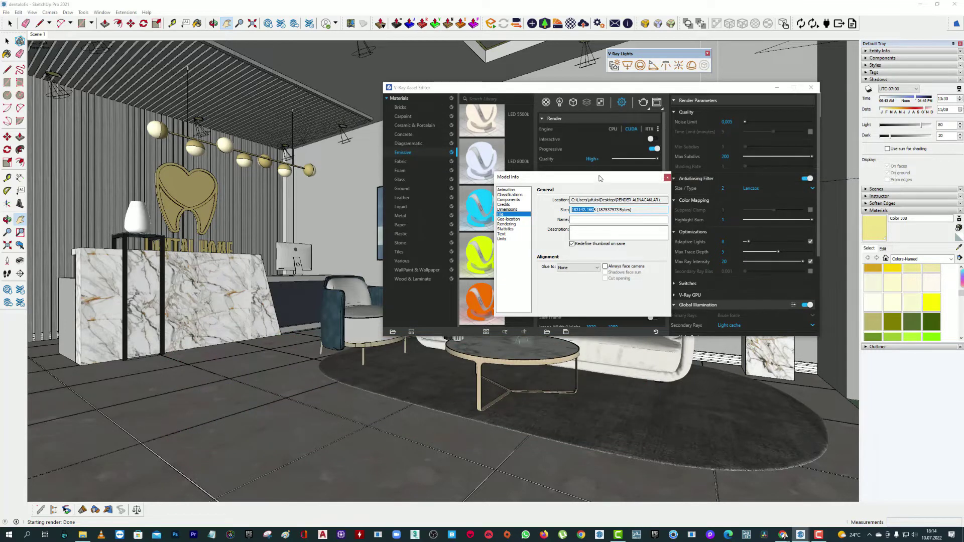
pyautogui.moveTo(599, 179); pyautogui.dragTo(563, 179)
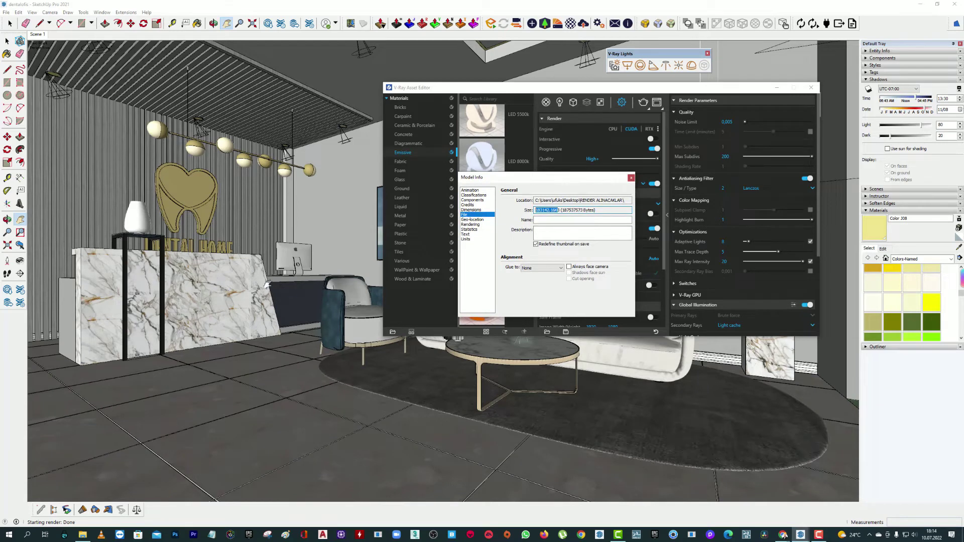
# Exit the active camera tool and switch to the texturefun site in Chrome.
pyautogui.rightClick(313, 241)
pyautogui.click(334, 248)
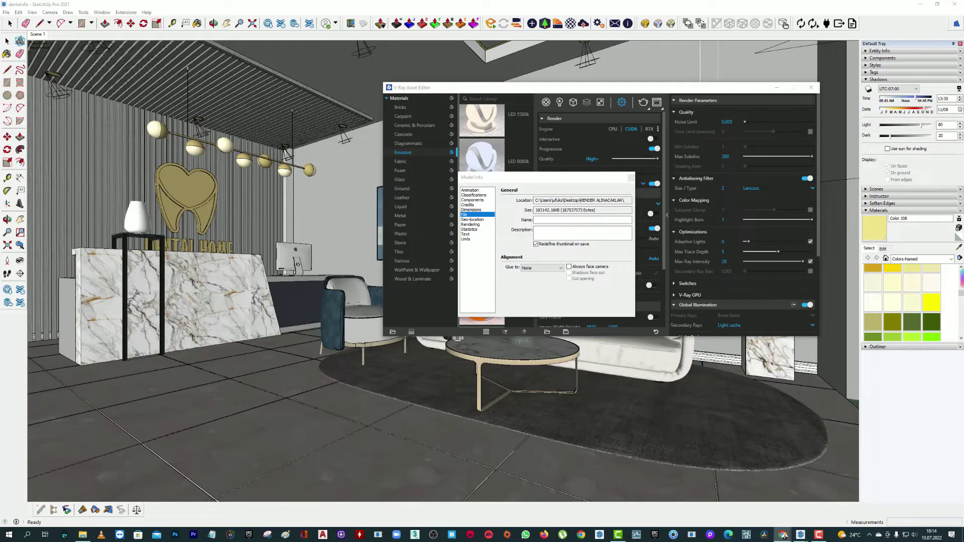
pyautogui.click(783, 535)
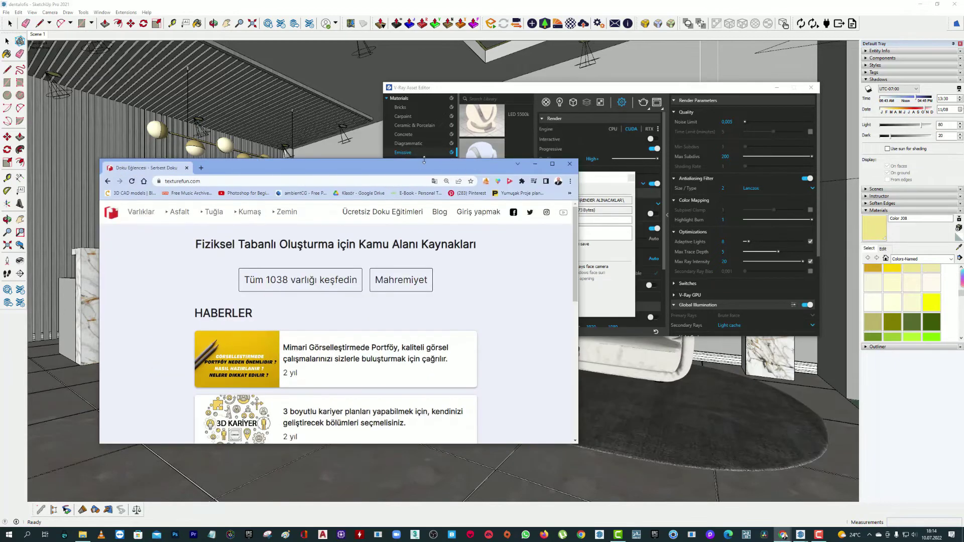
# Maximize the browser, open the White Apple wood floor texture under Wood, and request its 4K download.
pyautogui.doubleClick(416, 166)
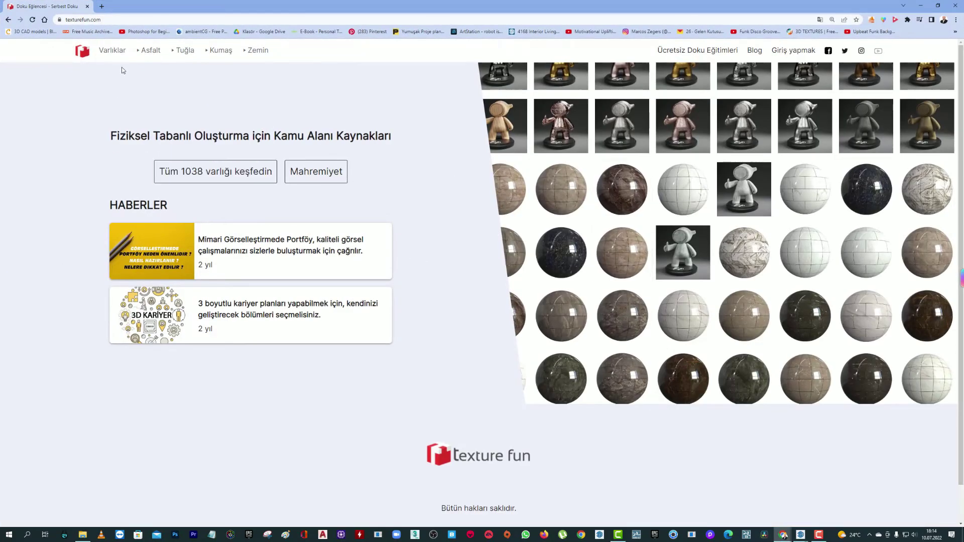
pyautogui.click(118, 52)
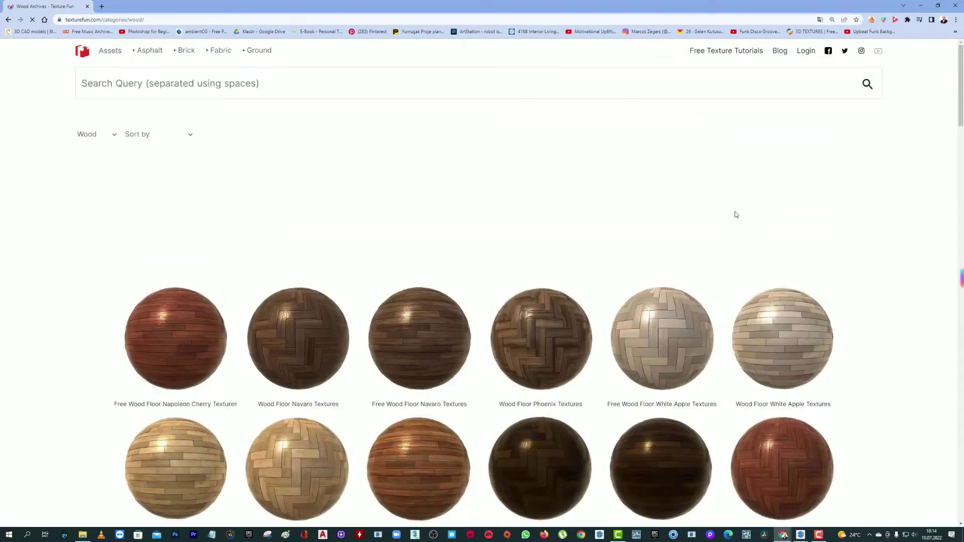
pyautogui.scroll(-1, 648, 186)
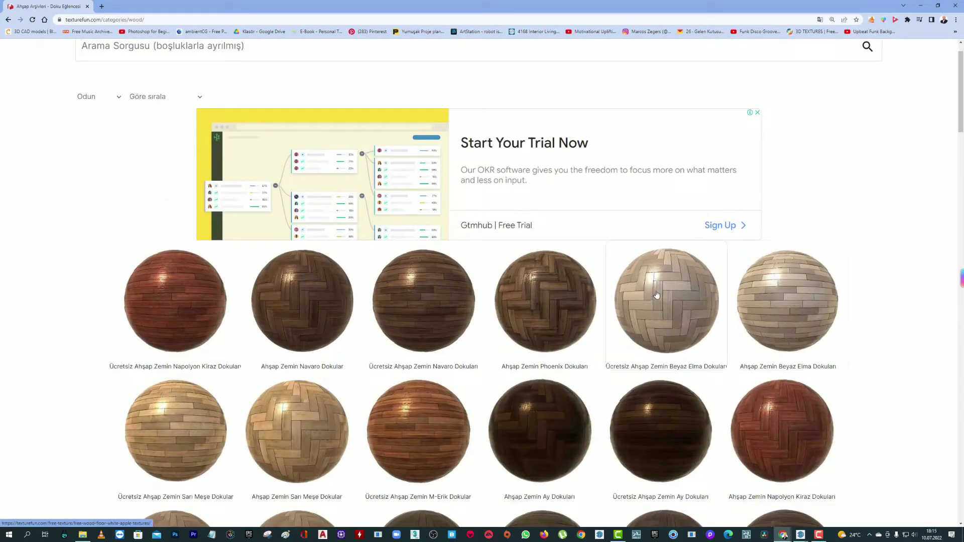
pyautogui.click(654, 295)
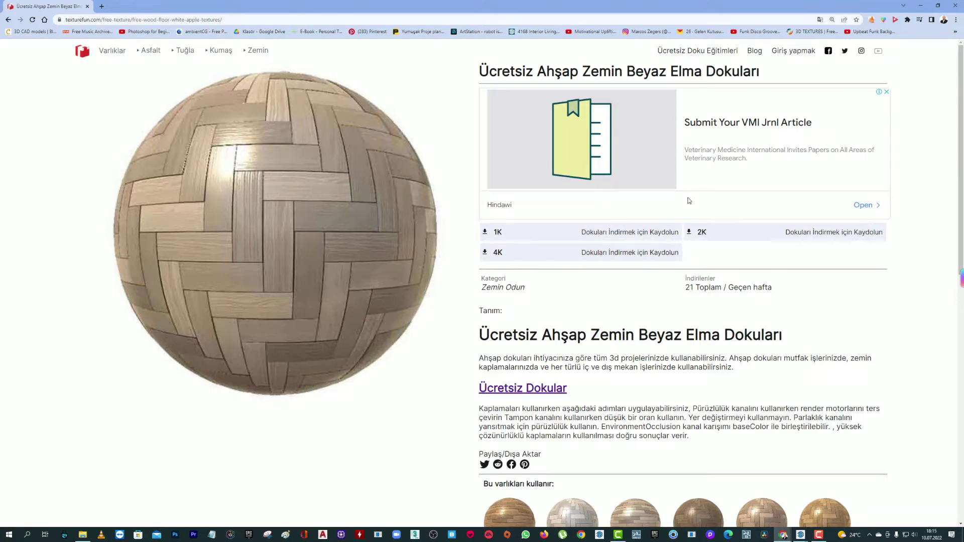
pyautogui.click(541, 252)
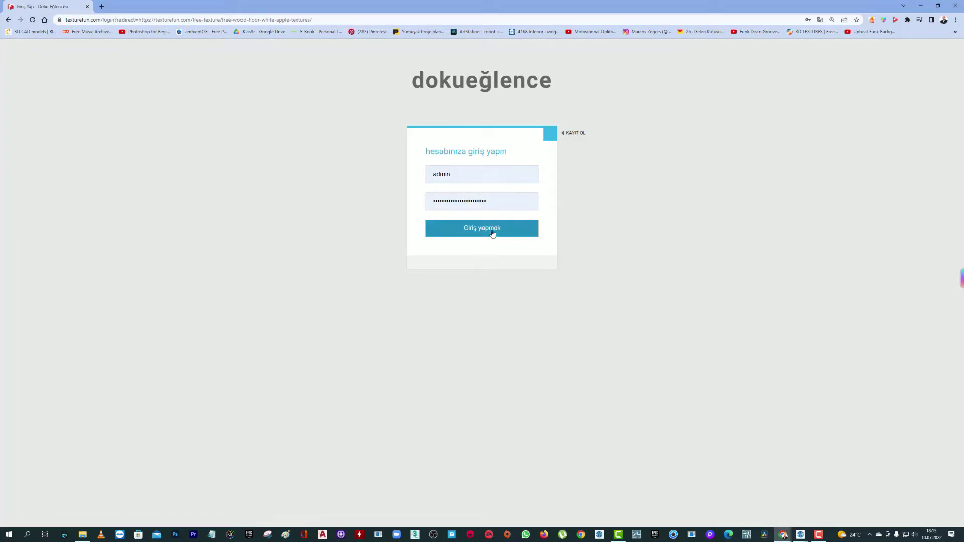
# Log in, download the 1K White Apple wood floor archive, and open it.
pyautogui.click(493, 232)
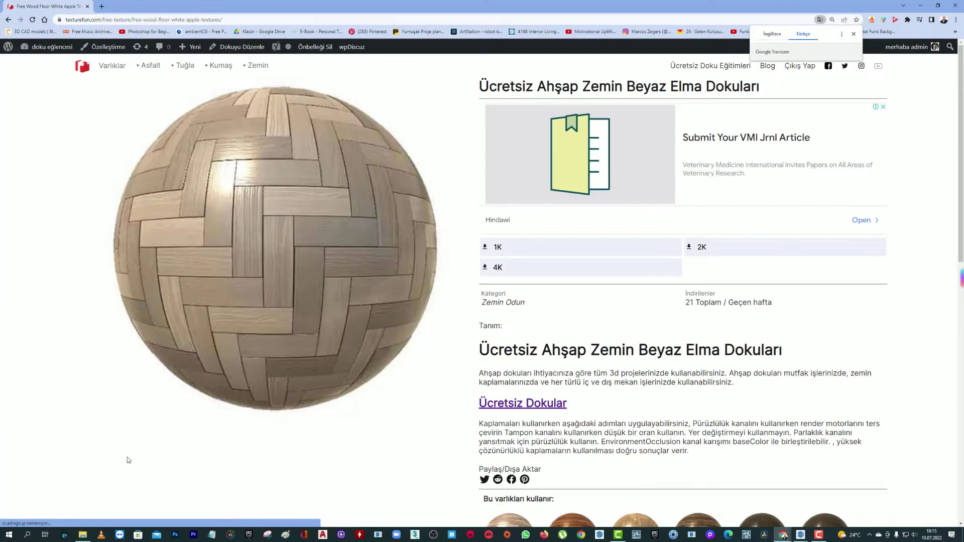
pyautogui.click(496, 253)
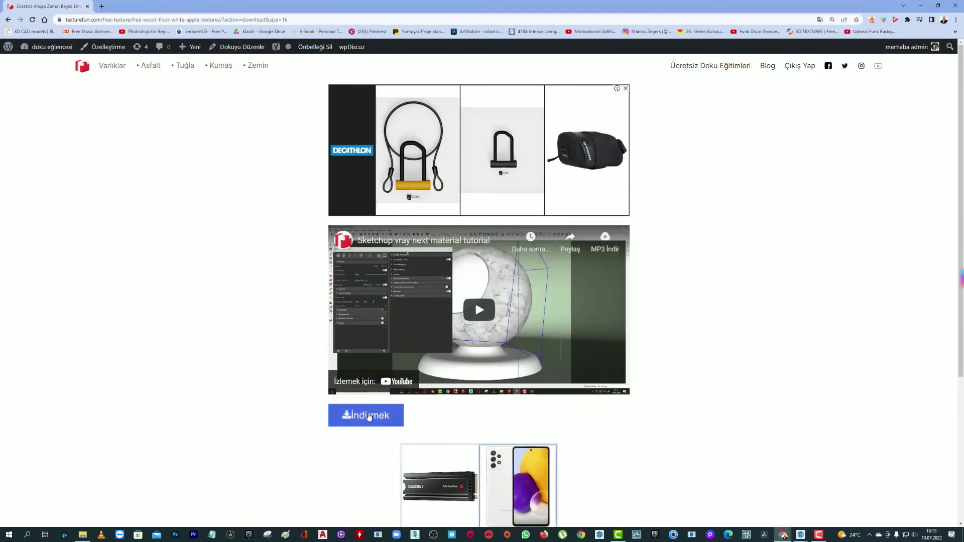
pyautogui.click(366, 416)
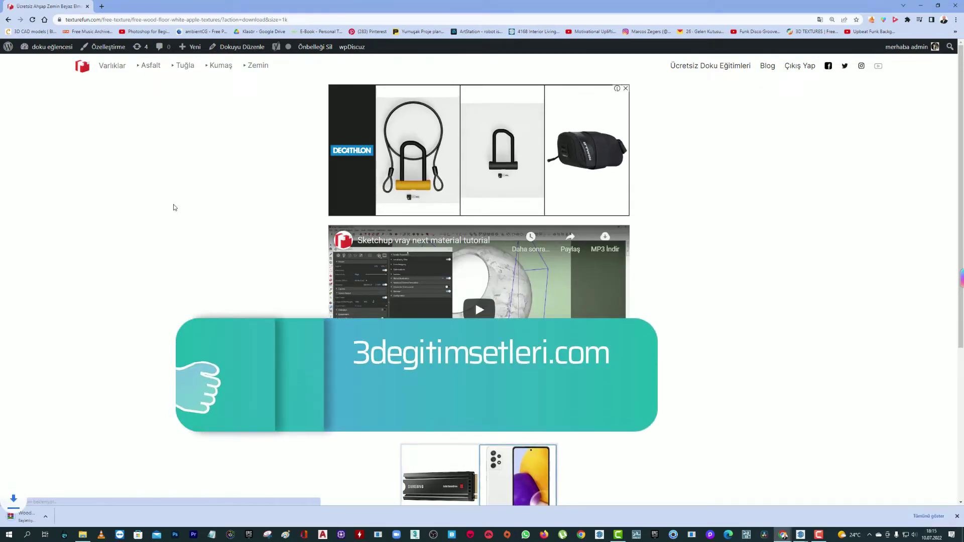
pyautogui.click(40, 518)
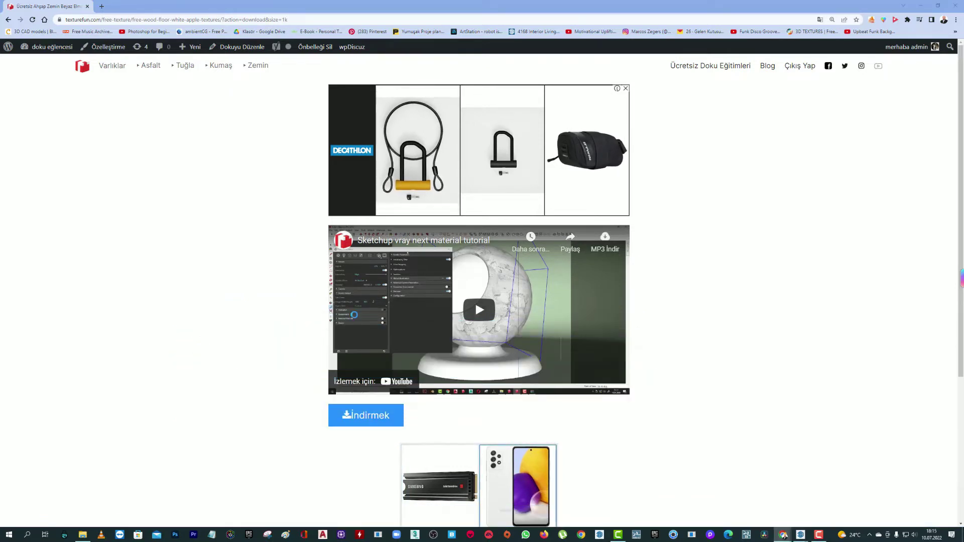
# Dismiss the WinRAR trial notice, select the texture folder, and close WinRAR.
pyautogui.click(626, 146)
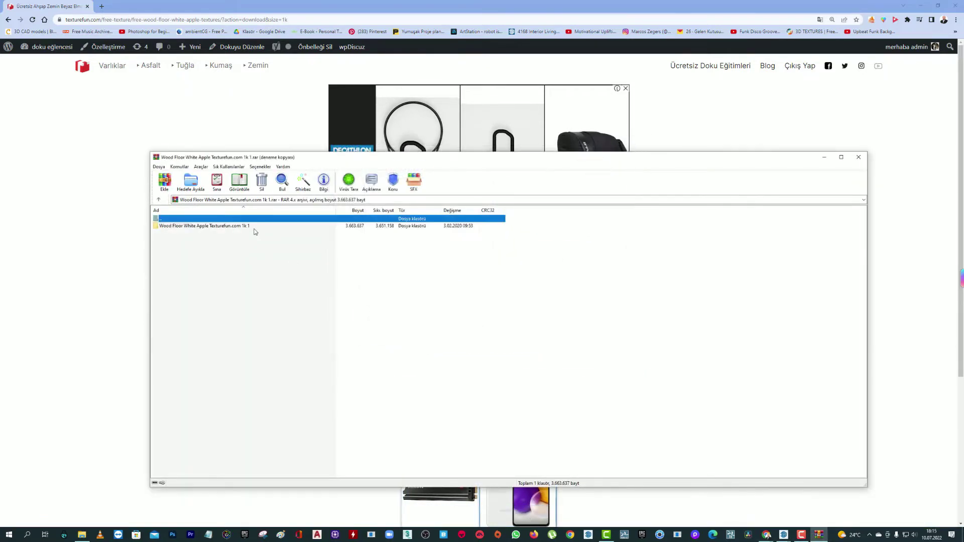
pyautogui.click(237, 227)
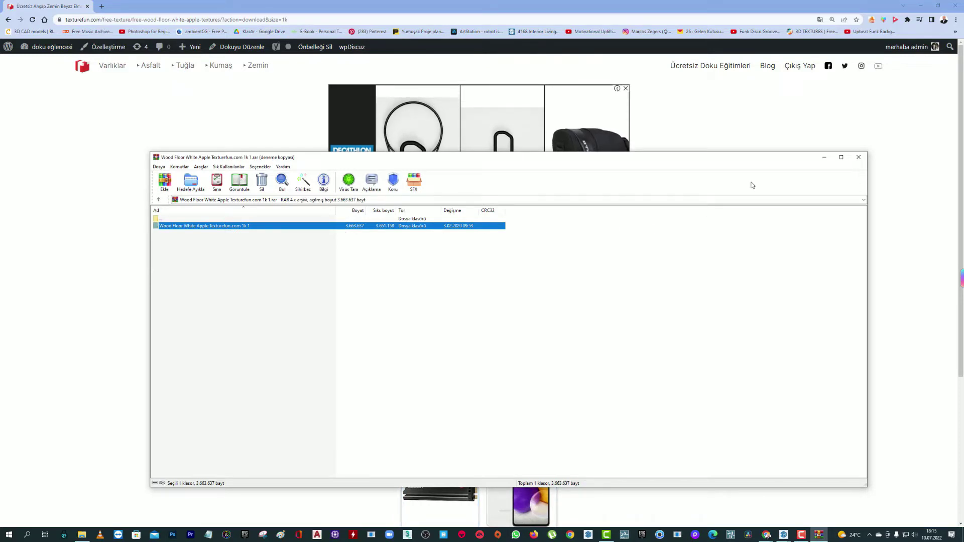
pyautogui.click(864, 162)
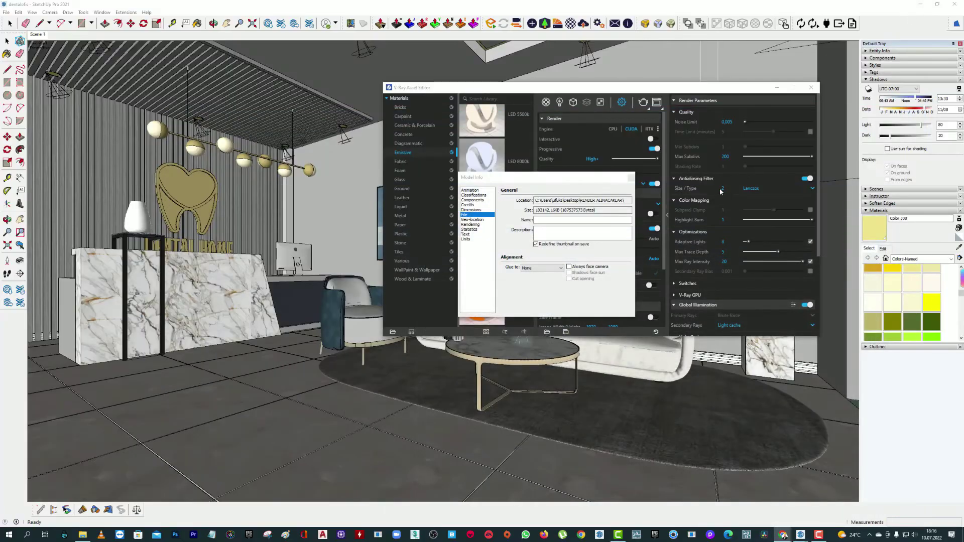
# Close the Model Info dialog and bring the V-Ray Asset Editor forward.
pyautogui.click(631, 177)
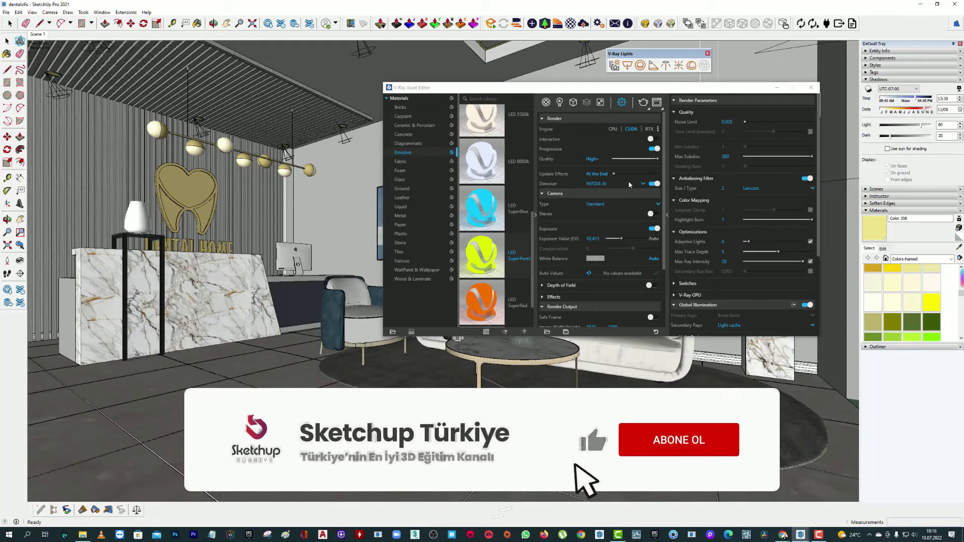
pyautogui.click(600, 151)
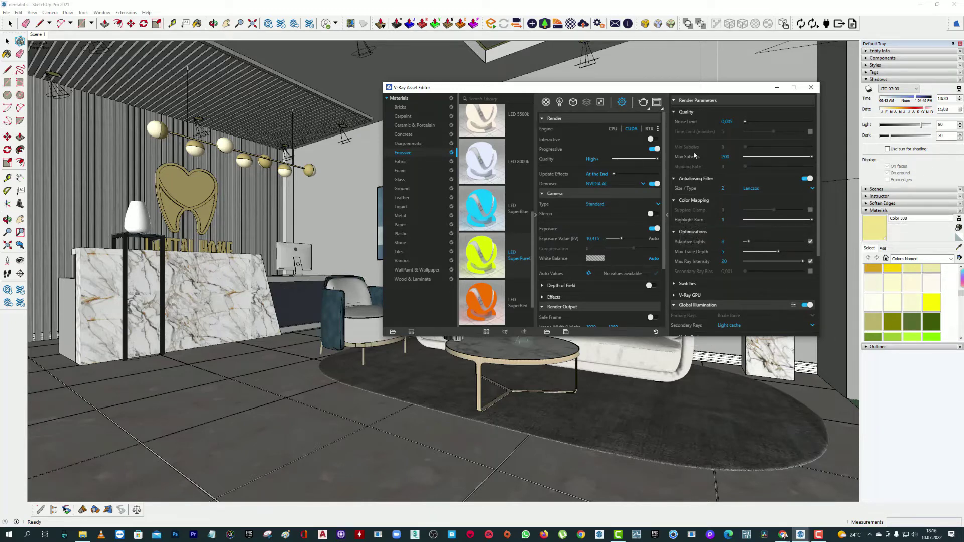
# Revert V-Ray render settings to defaults, glance at the SunLight settings, and return.
pyautogui.click(657, 333)
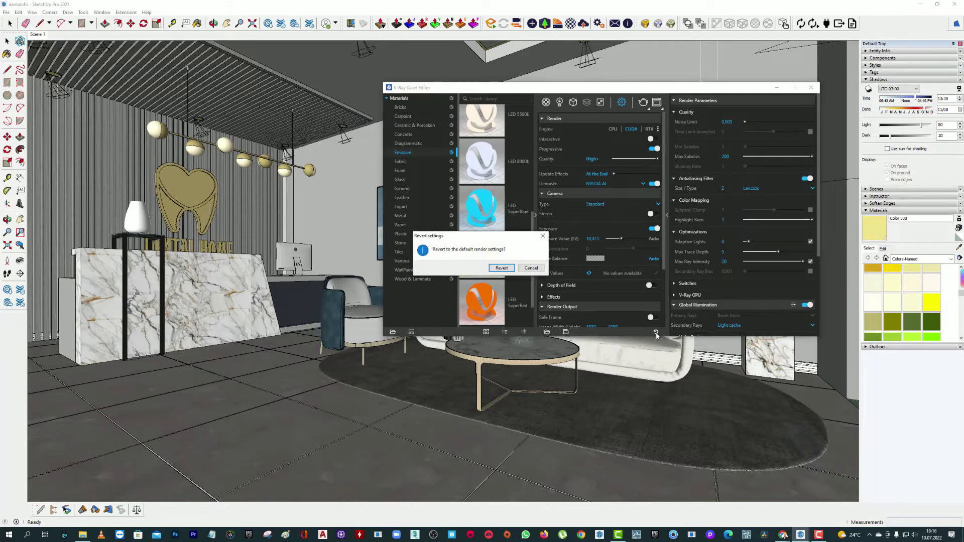
pyautogui.click(502, 269)
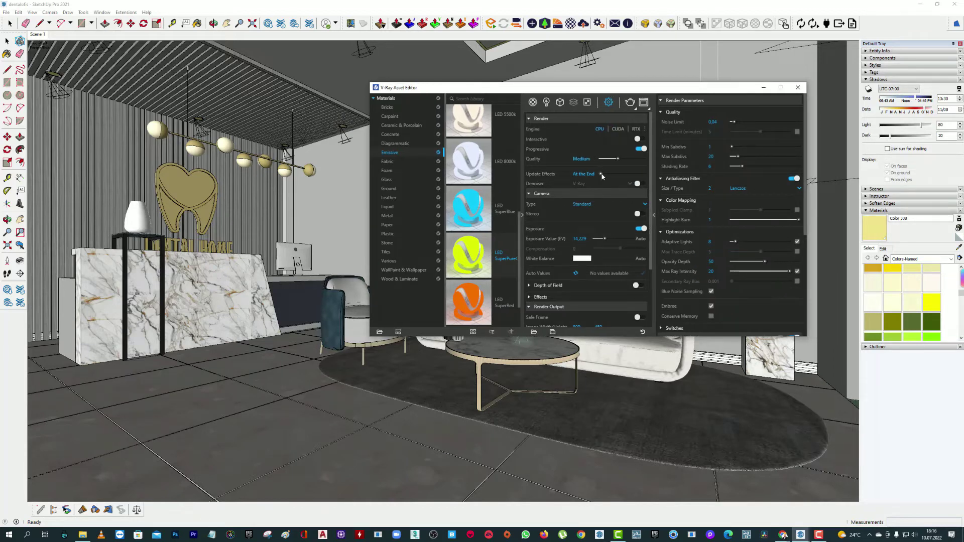
pyautogui.click(548, 103)
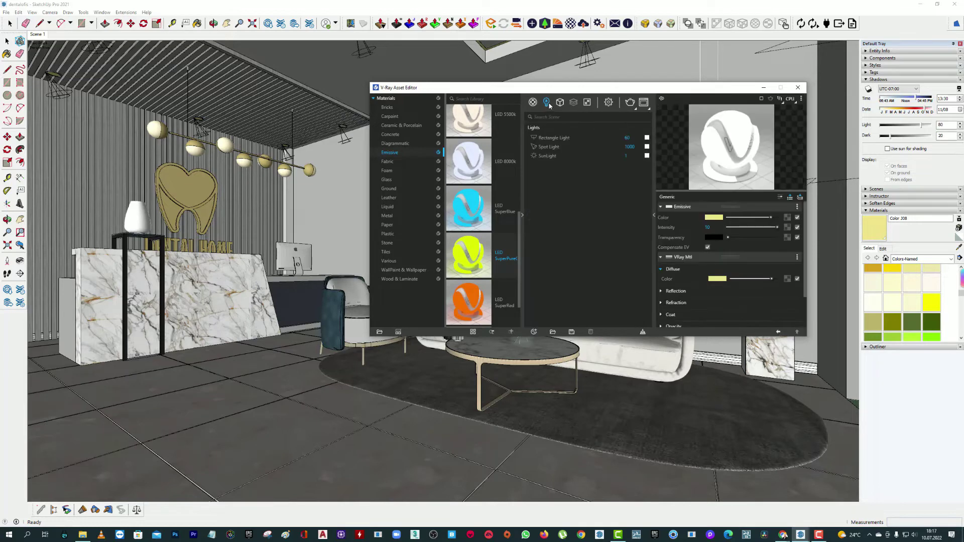
pyautogui.click(549, 156)
pyautogui.click(609, 102)
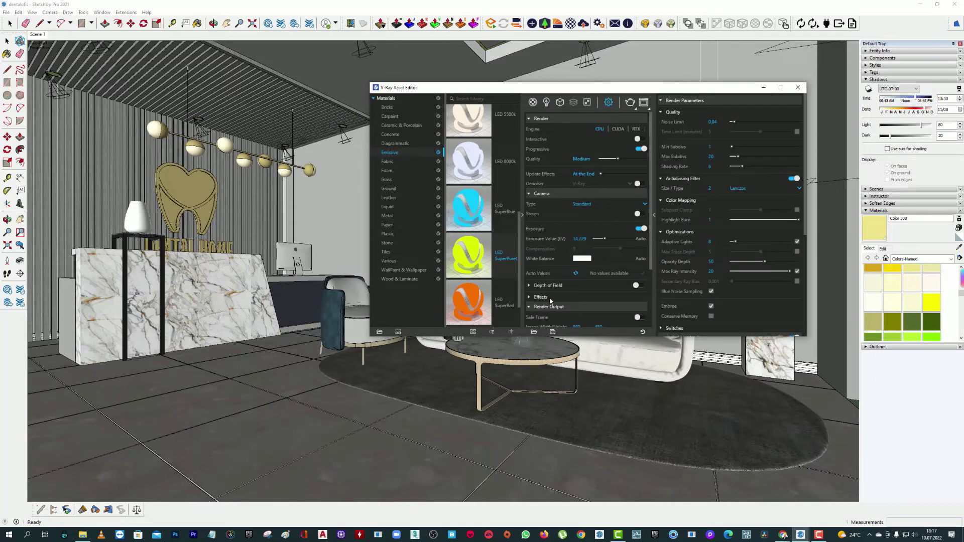
# Expand the Environment rollout in Render settings and reposition the Asset Editor.
pyautogui.scroll(-2, 599, 300)
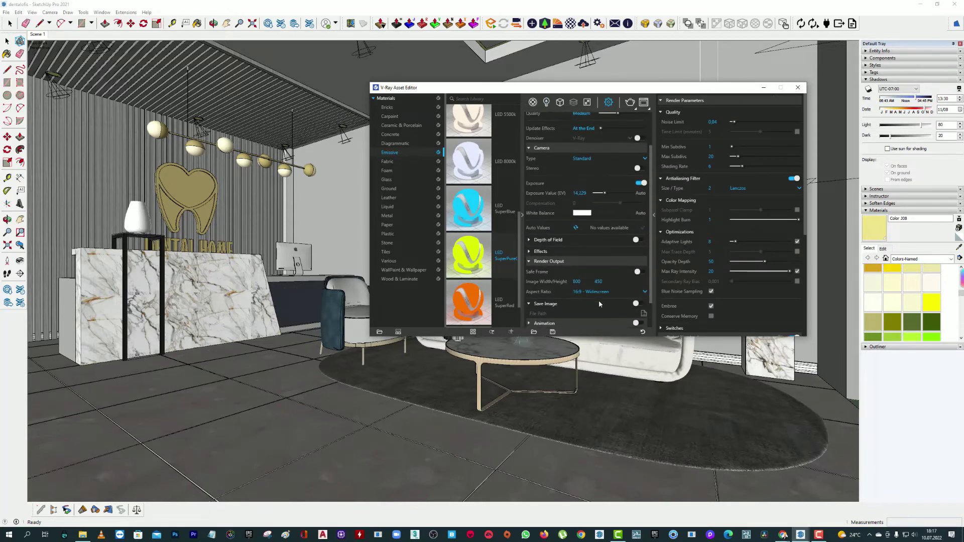
pyautogui.scroll(-1, 589, 299)
pyautogui.click(547, 301)
pyautogui.scroll(-2, 623, 279)
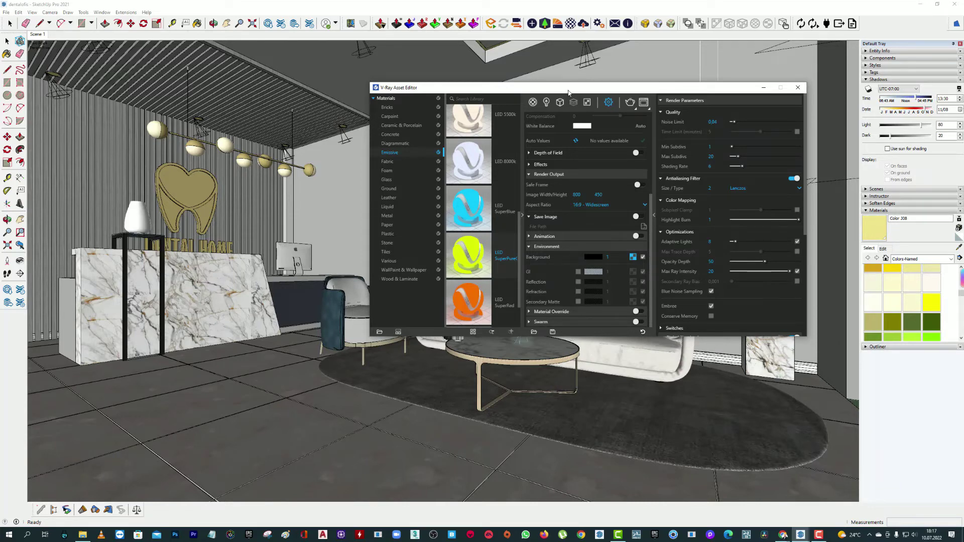
pyautogui.moveTo(569, 93)
pyautogui.mouseDown()
pyautogui.moveTo(798, 371)
pyautogui.moveTo(522, 113)
pyautogui.moveTo(530, 132)
pyautogui.mouseUp()
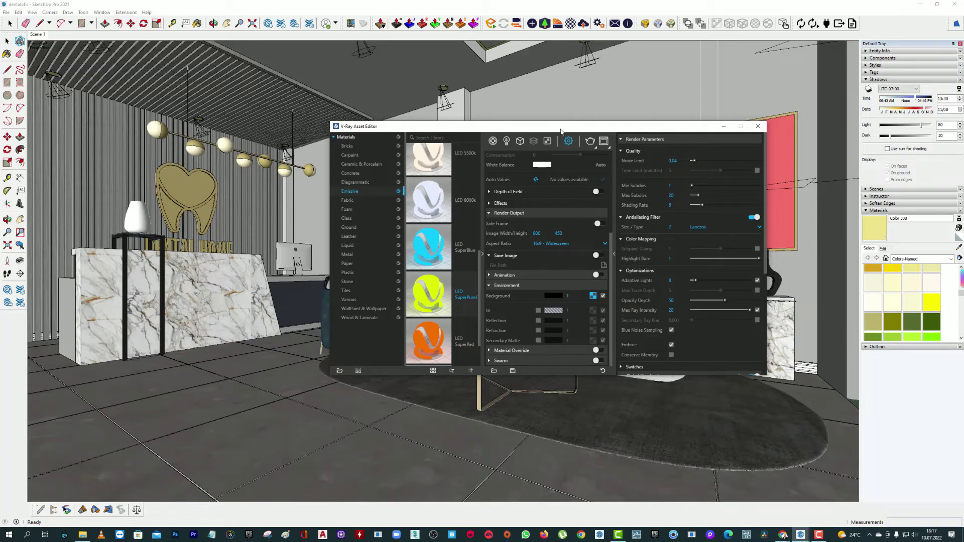
# Place a V-Ray dome light on the clinic floor and view its Dome Light settings.
pyautogui.moveTo(577, 126); pyautogui.dragTo(472, 102)
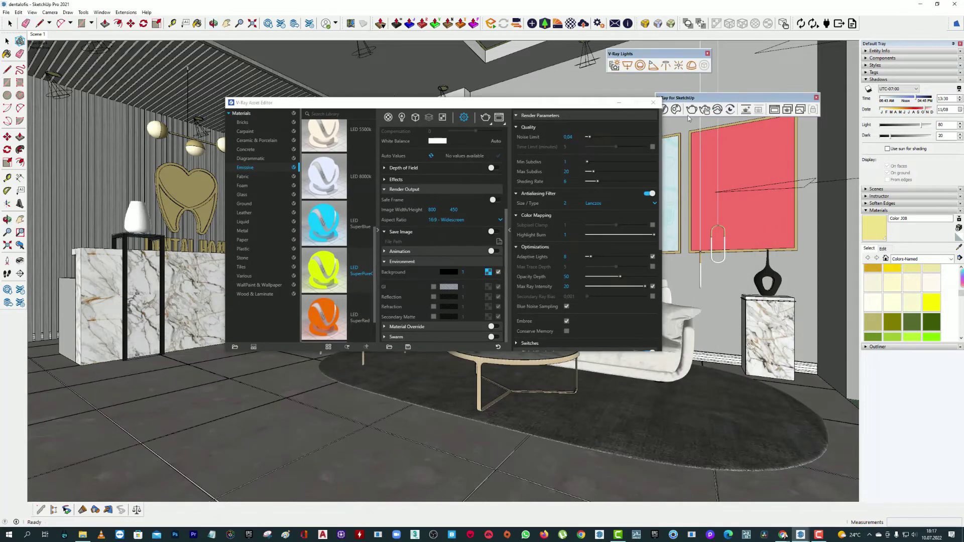
pyautogui.click(691, 66)
pyautogui.click(352, 465)
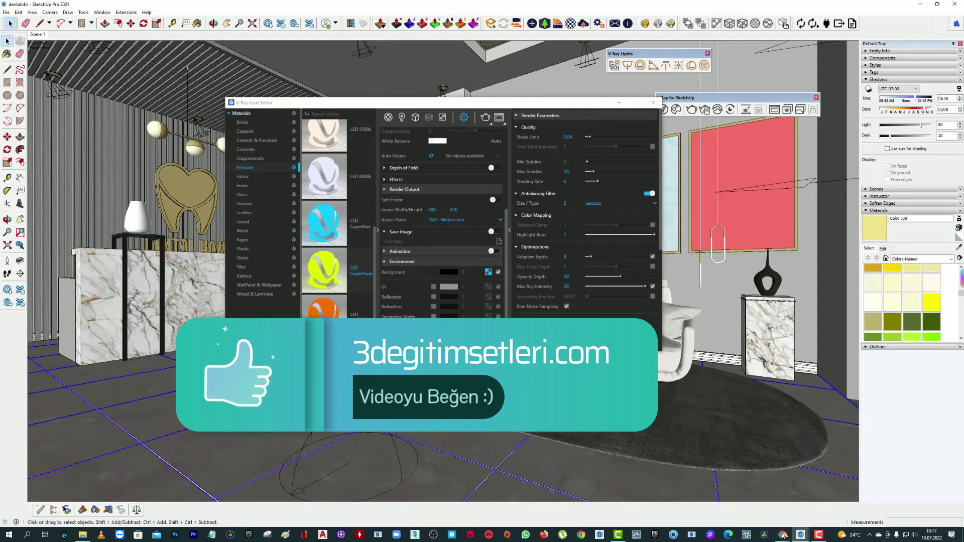
pyautogui.click(401, 117)
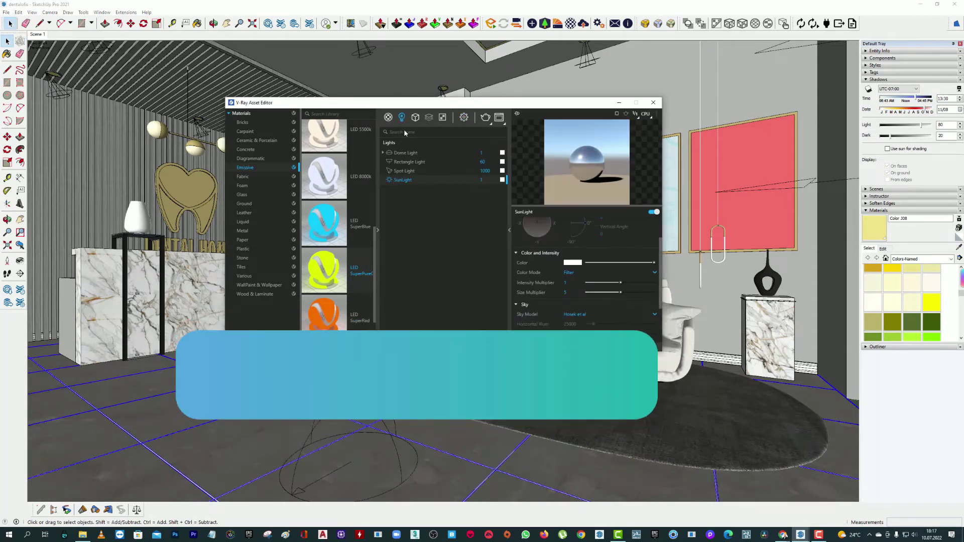
pyautogui.click(405, 171)
pyautogui.click(406, 153)
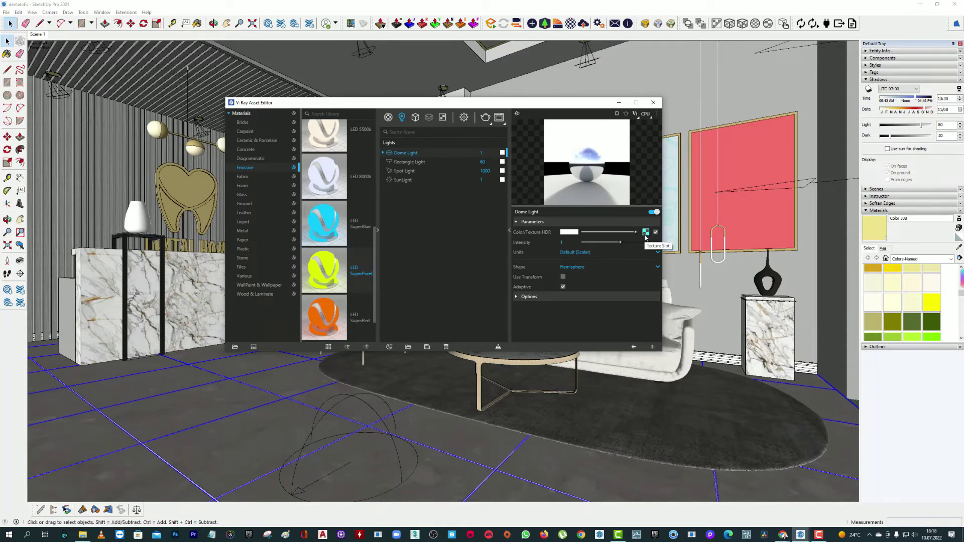
# Close the V-Ray Asset Editor and select the framed wall art group.
pyautogui.click(654, 102)
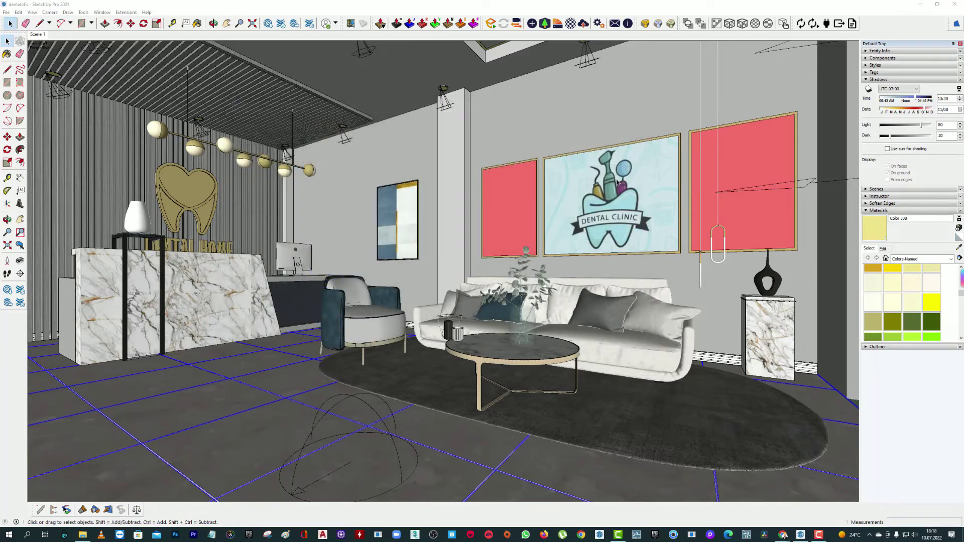
pyautogui.click(586, 202)
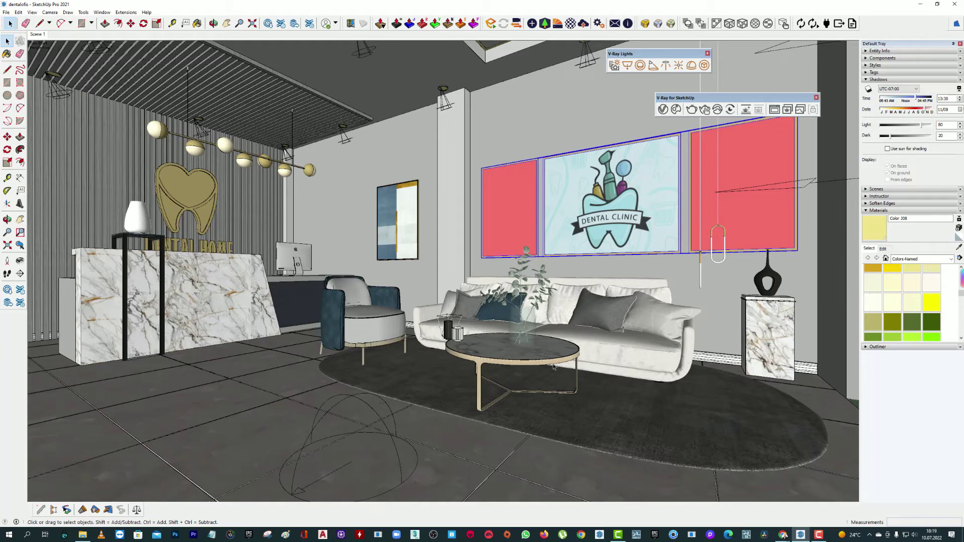
# Select the sofa in the clinic interior.
pyautogui.click(634, 328)
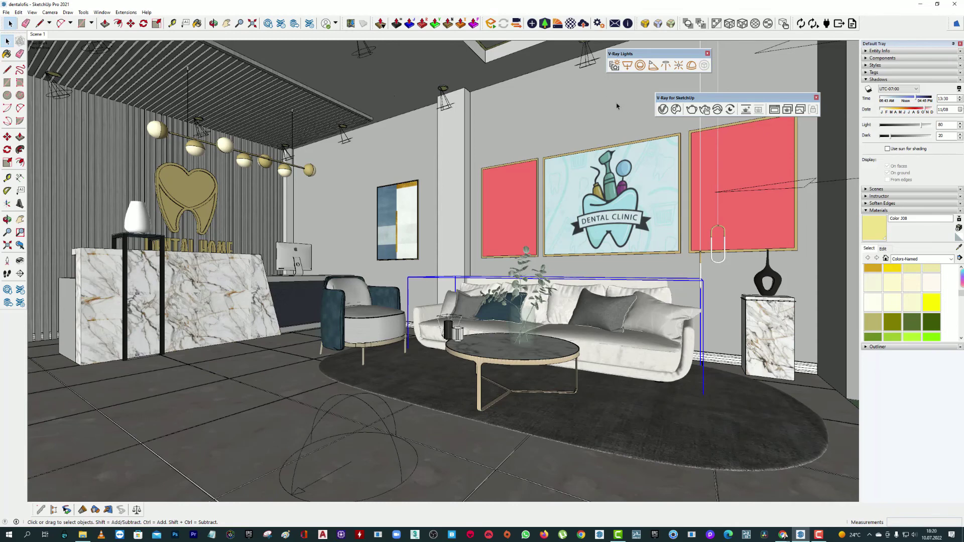
# Bring CarPaint_Flakes_BlackOlive from the Carpaint library into the Asset Editor's Materials list.
pyautogui.click(662, 110)
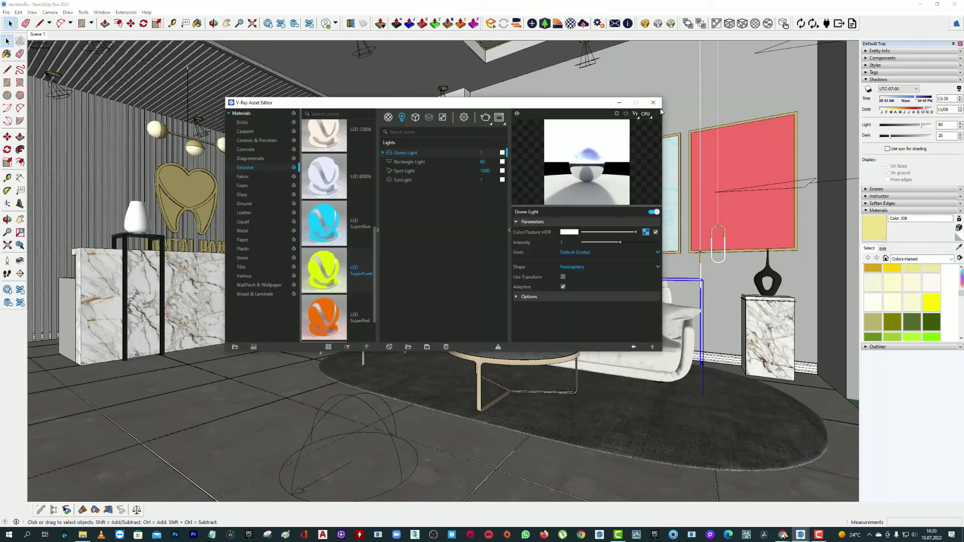
pyautogui.click(248, 133)
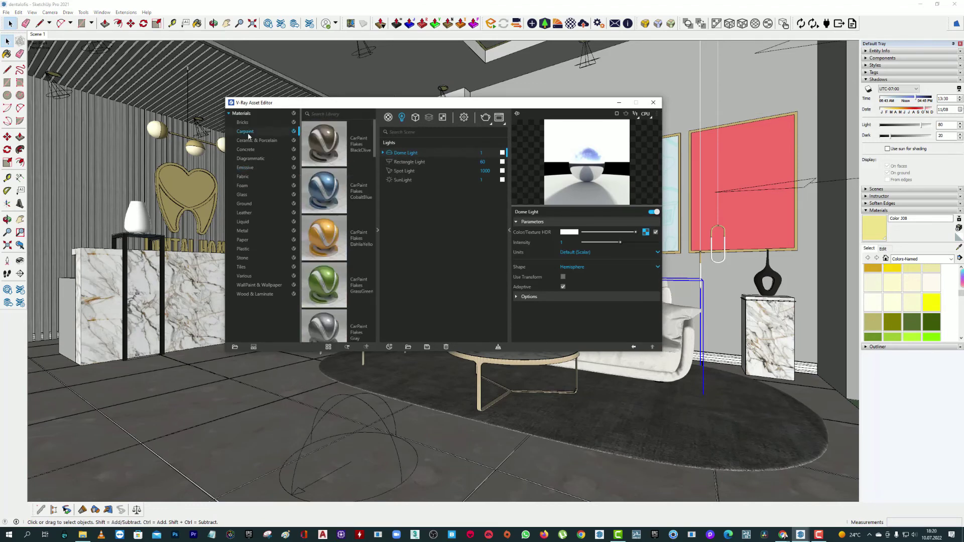
pyautogui.moveTo(325, 143); pyautogui.dragTo(409, 236)
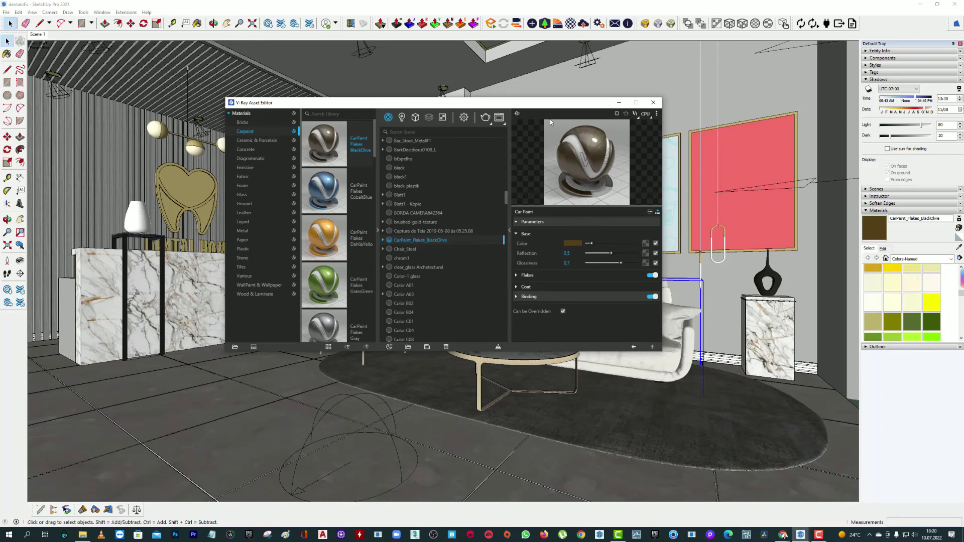
pyautogui.moveTo(551, 106); pyautogui.dragTo(607, 101)
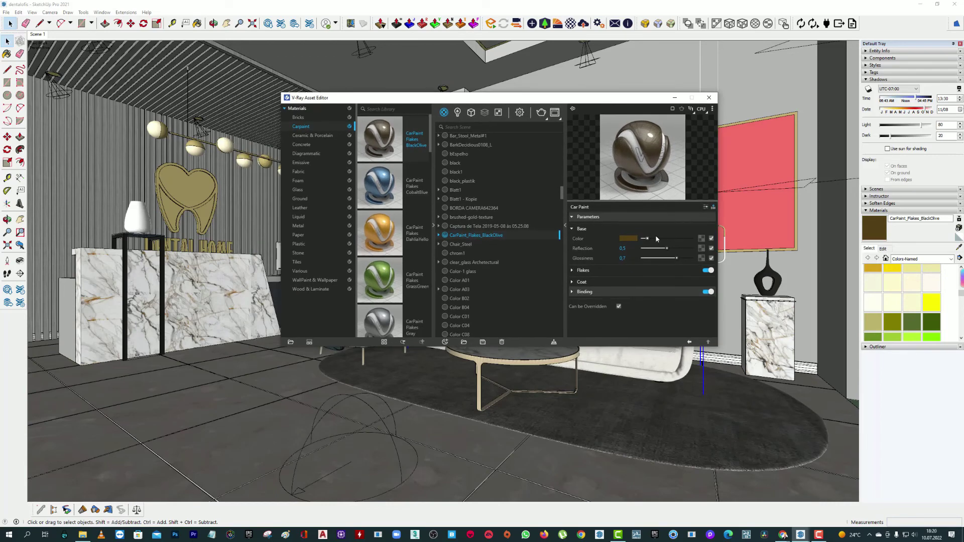